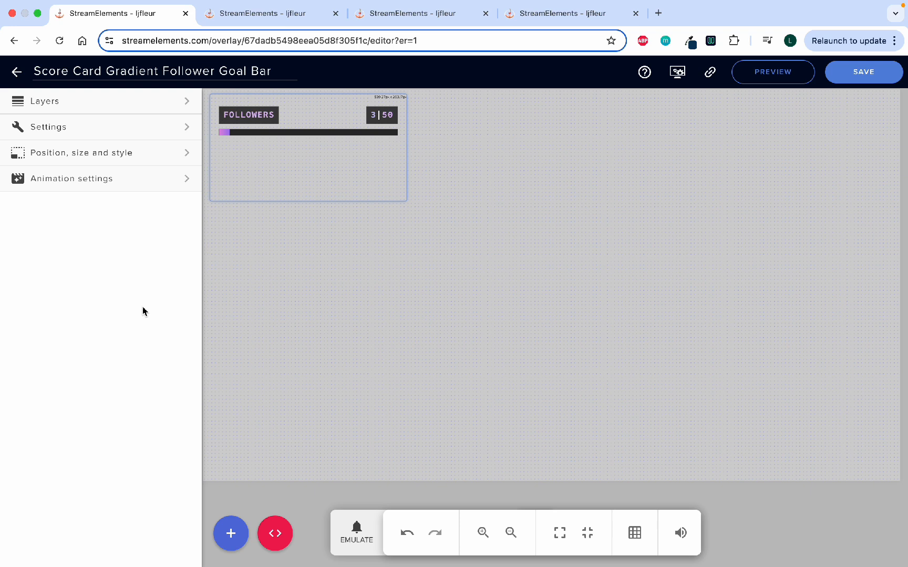
Examine the follower goal bar's goal settings, including the options for reaching the goal and the counting period.
{"action": "left_click", "coordinate": [114, 134]}
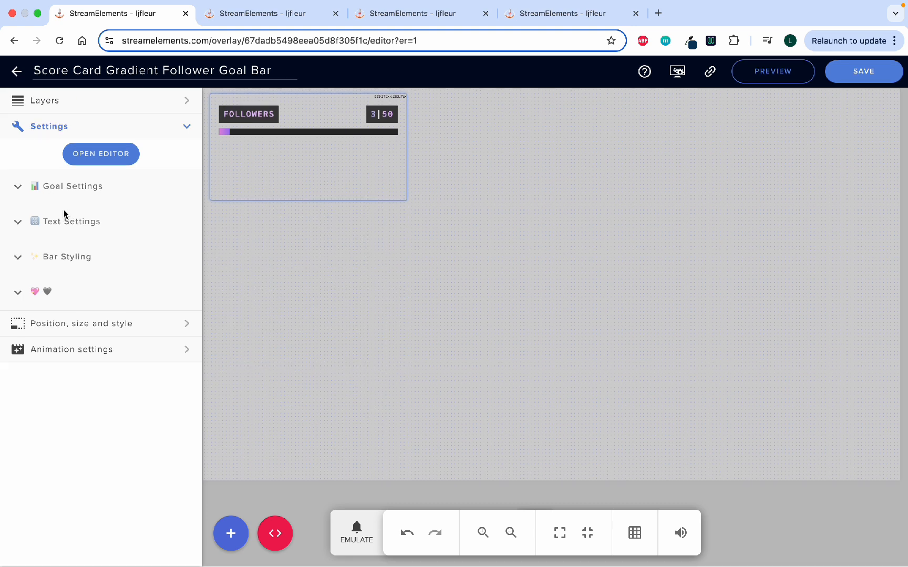
{"action": "left_click", "coordinate": [19, 191]}
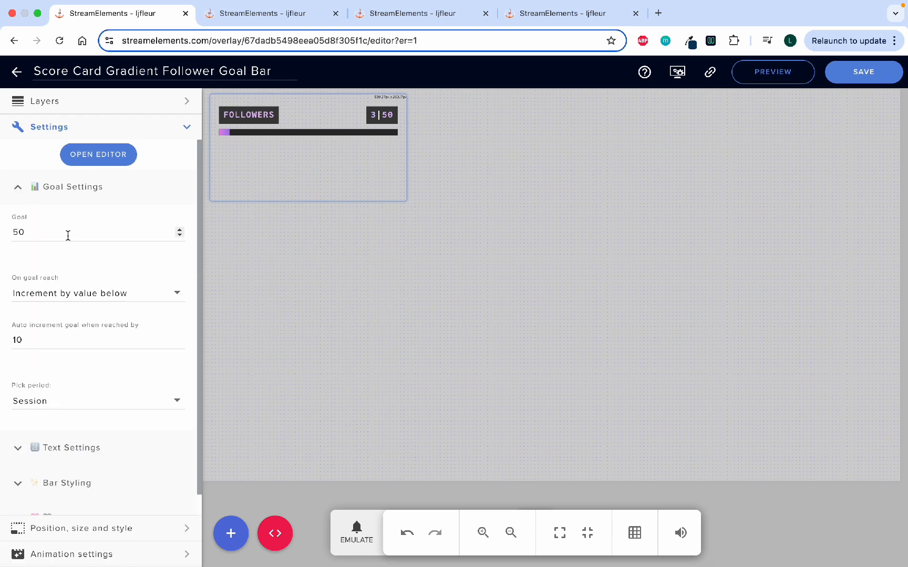
{"action": "scroll", "coordinate": [67, 234], "scroll_direction": "down", "scroll_amount": 1}
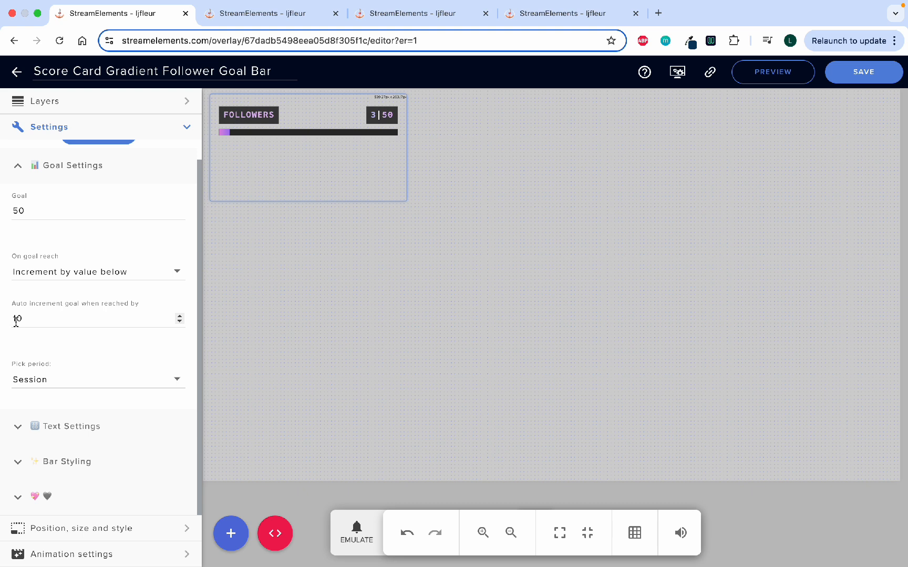
{"action": "left_click", "coordinate": [73, 274]}
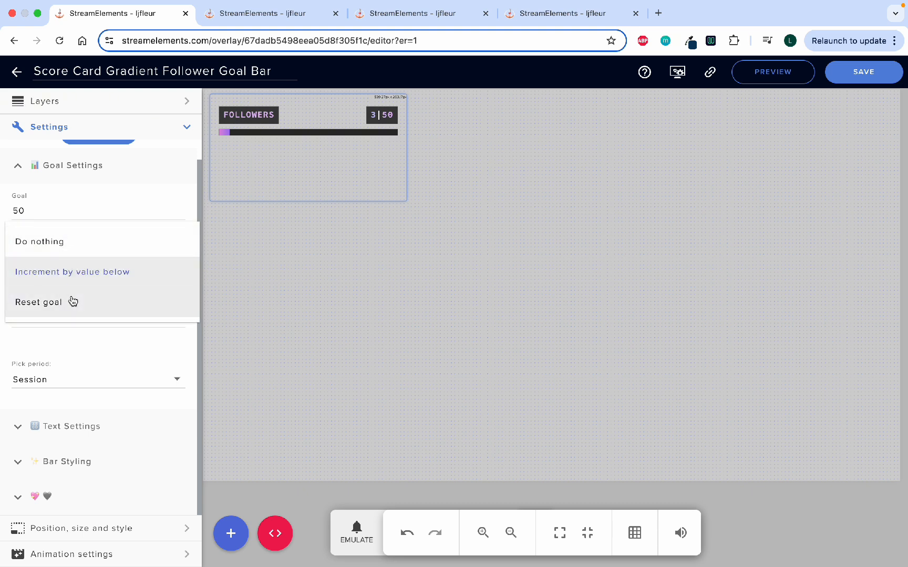
{"action": "left_click", "coordinate": [61, 335]}
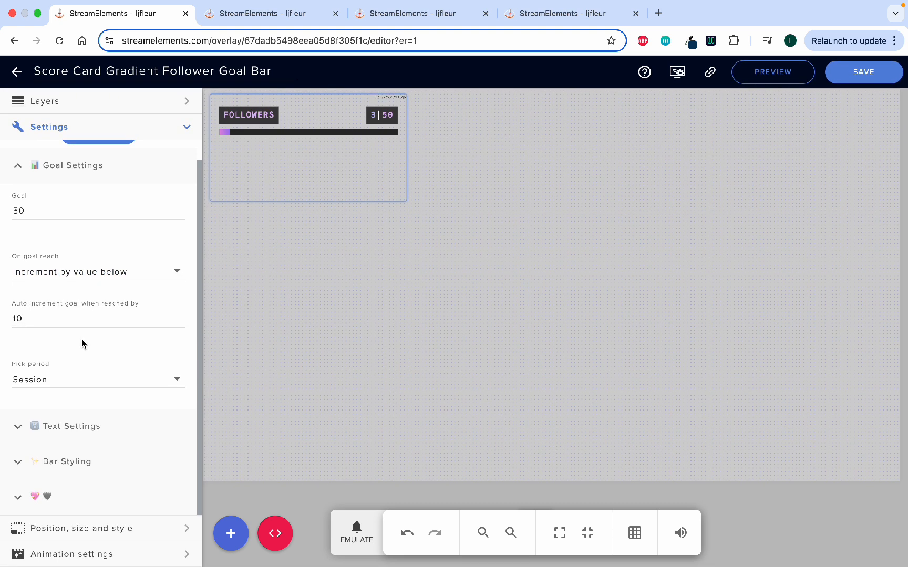
{"action": "left_click", "coordinate": [50, 384]}
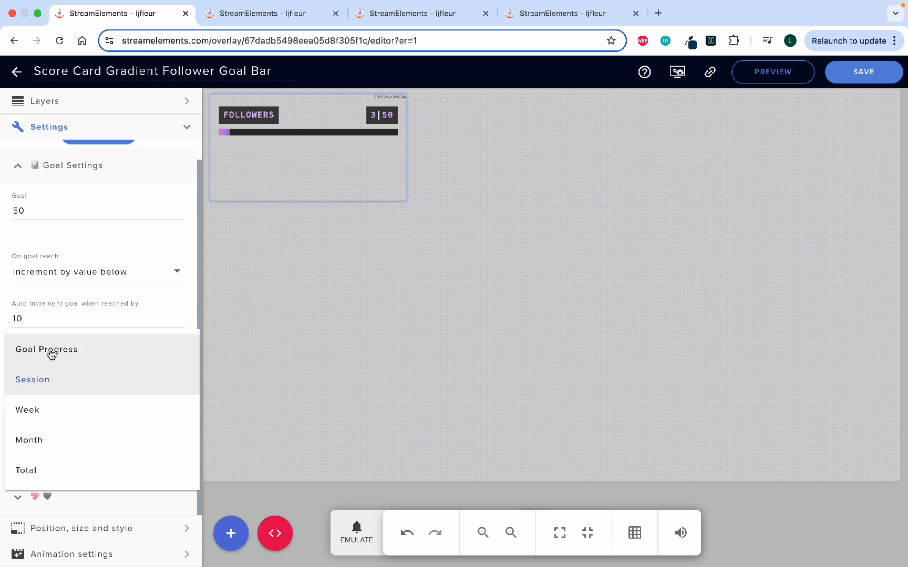
{"action": "left_click", "coordinate": [79, 323]}
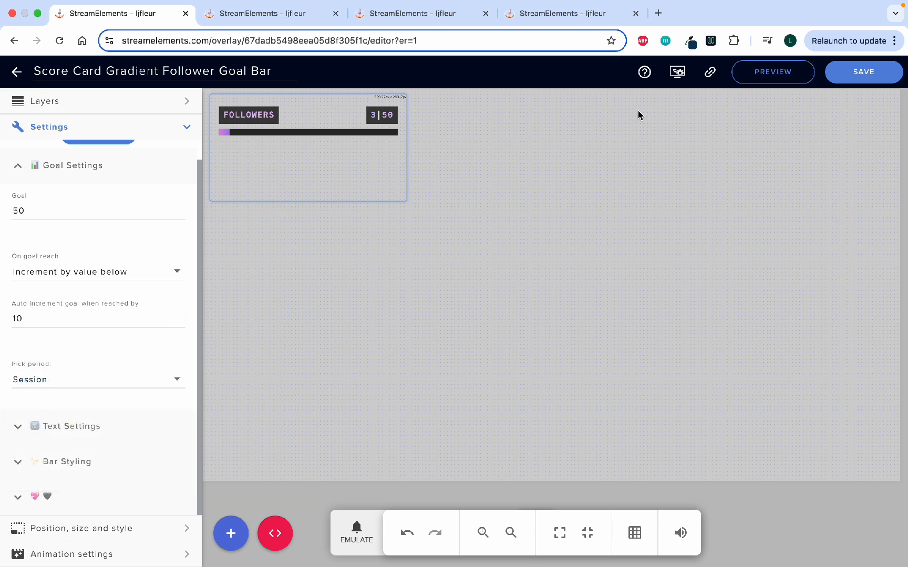
Check the goal progress values in the overlay's session data, and close the follower bar's goal settings.
{"action": "left_click", "coordinate": [676, 76]}
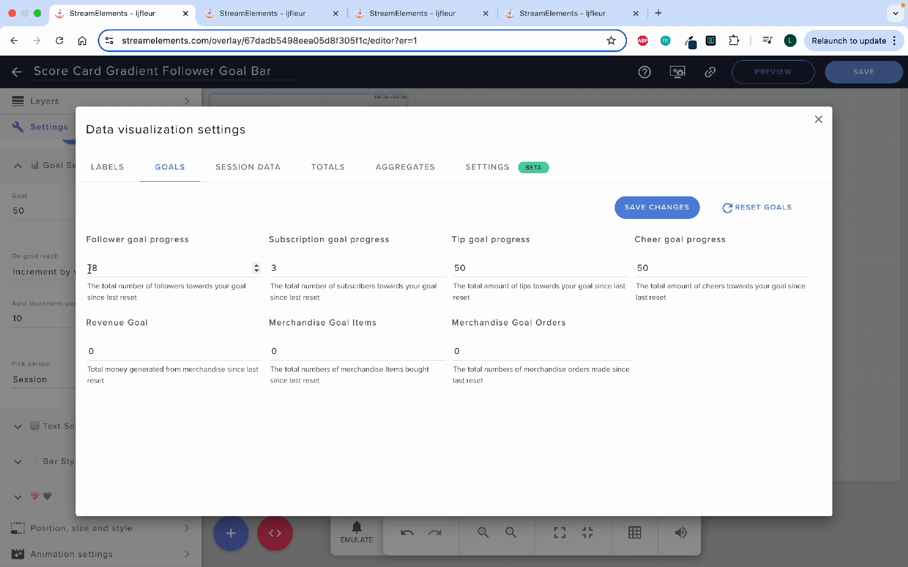
{"action": "left_click", "coordinate": [819, 119]}
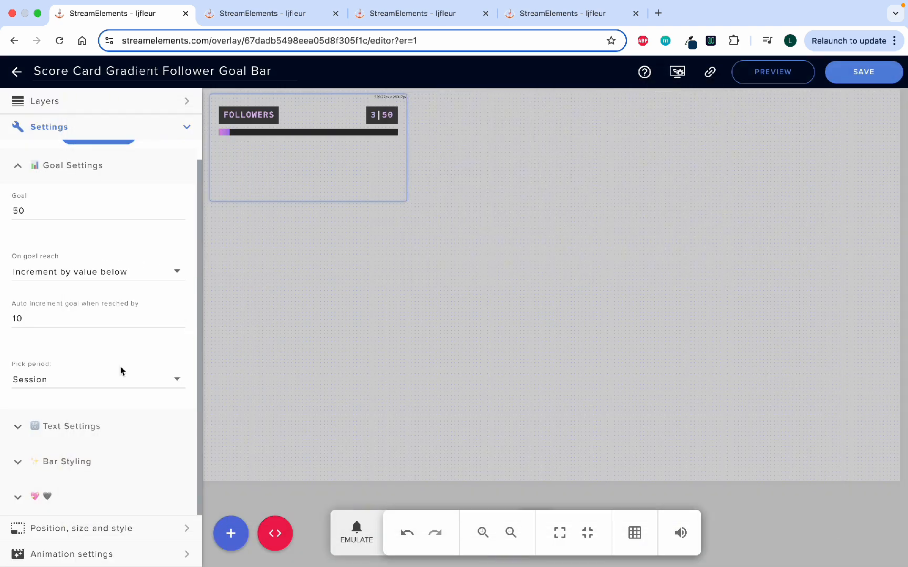
{"action": "left_click", "coordinate": [17, 167]}
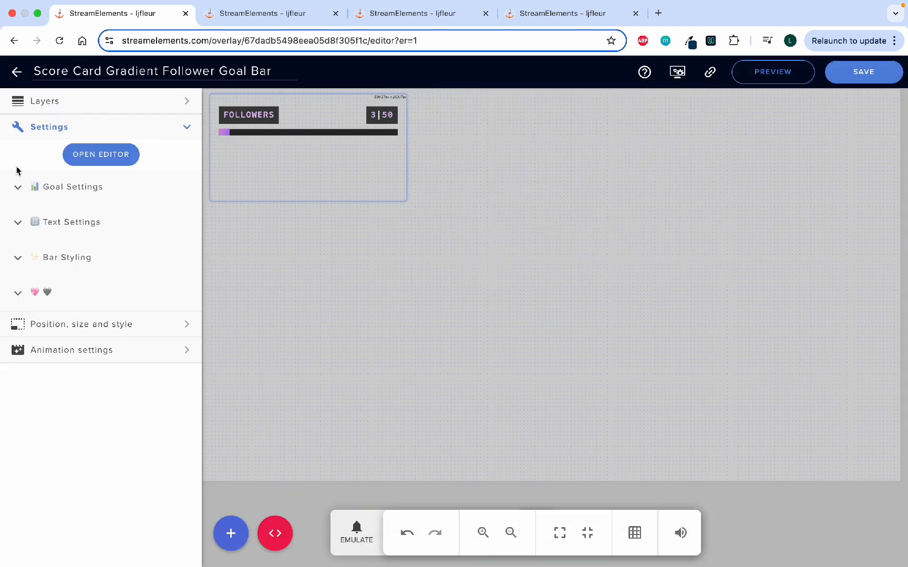
Examine the follower goal bar's text settings, from font size, title text and divider to the background and font colors.
{"action": "left_click", "coordinate": [18, 225]}
{"action": "scroll", "coordinate": [60, 299], "scroll_direction": "down", "scroll_amount": 1}
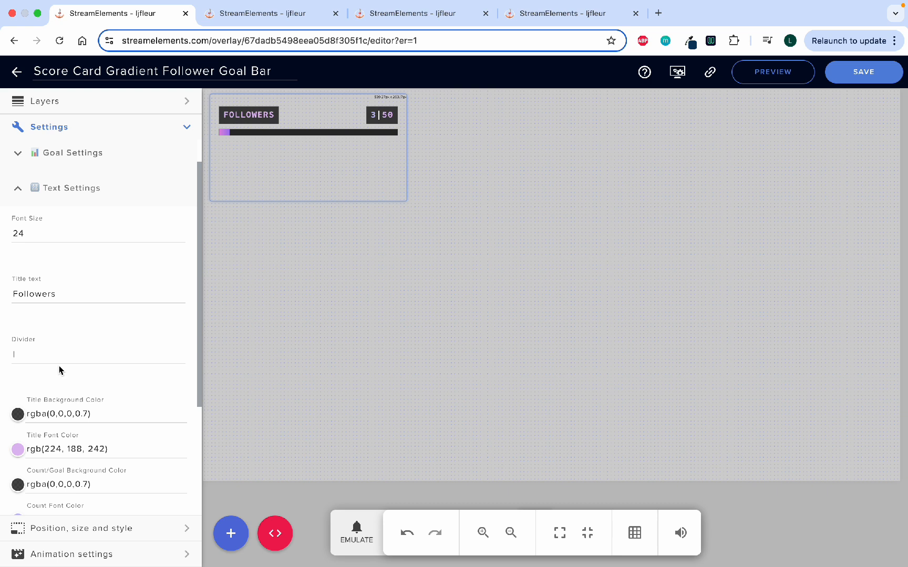
{"action": "scroll", "coordinate": [27, 359], "scroll_direction": "down", "scroll_amount": 1}
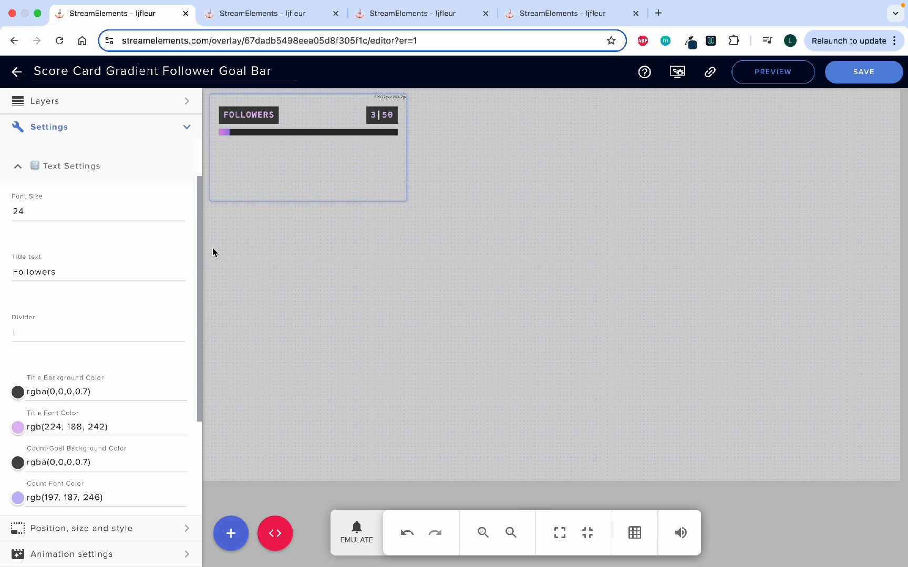
{"action": "scroll", "coordinate": [129, 356], "scroll_direction": "down", "scroll_amount": 5}
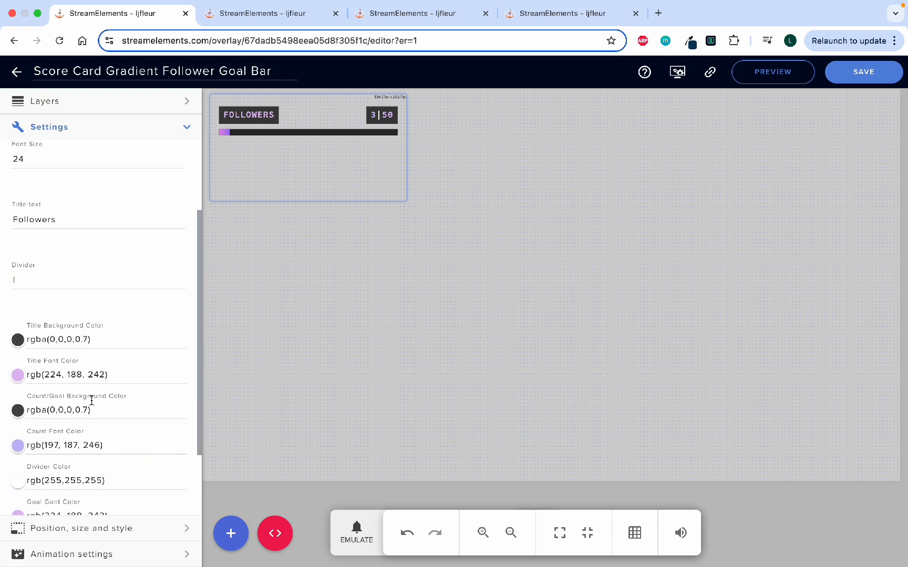
{"action": "scroll", "coordinate": [92, 402], "scroll_direction": "down", "scroll_amount": 1}
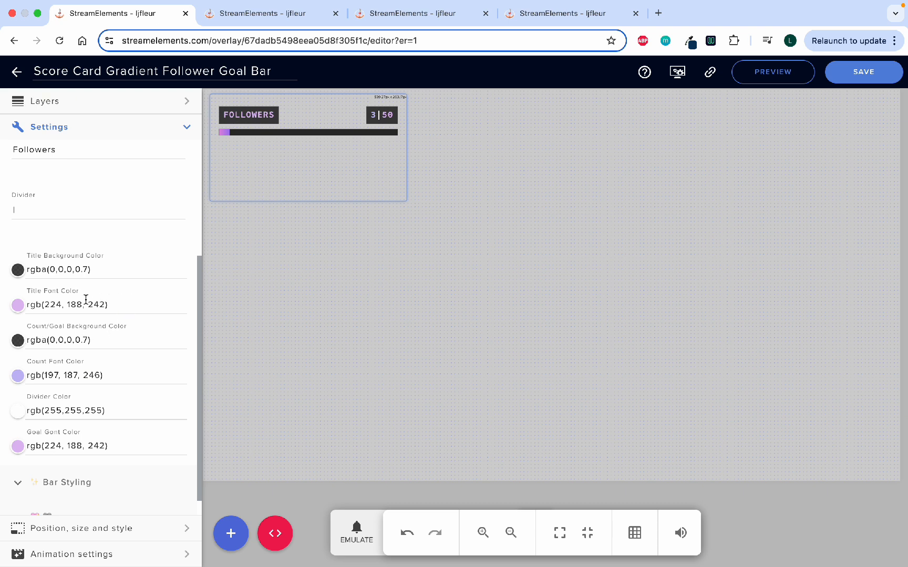
{"action": "scroll", "coordinate": [116, 378], "scroll_direction": "down", "scroll_amount": 1}
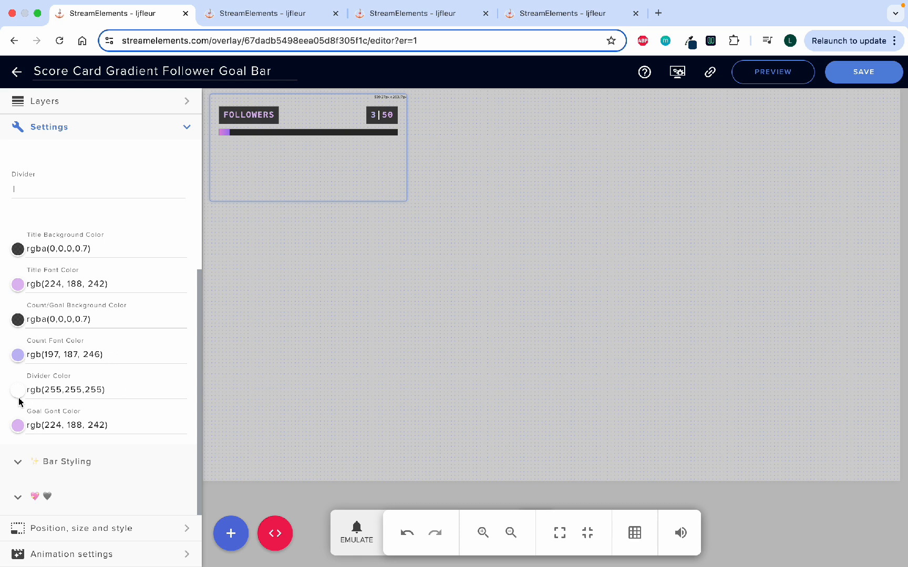
{"action": "scroll", "coordinate": [84, 272], "scroll_direction": "up", "scroll_amount": 4}
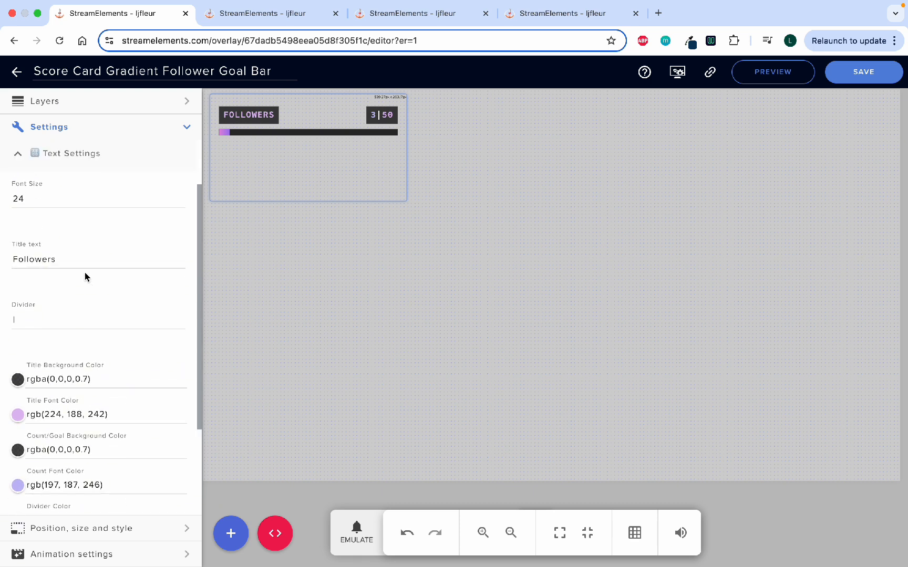
{"action": "left_click", "coordinate": [19, 220]}
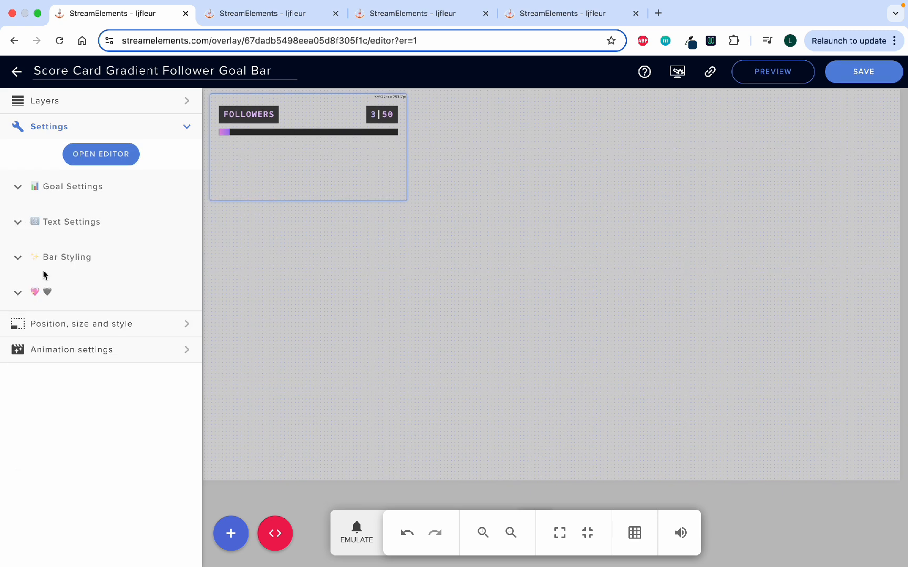
Examine the follower goal bar's styling options for opacity, meter thickness, bar colors and fadeout.
{"action": "left_click", "coordinate": [18, 263]}
{"action": "scroll", "coordinate": [78, 319], "scroll_direction": "down", "scroll_amount": 3}
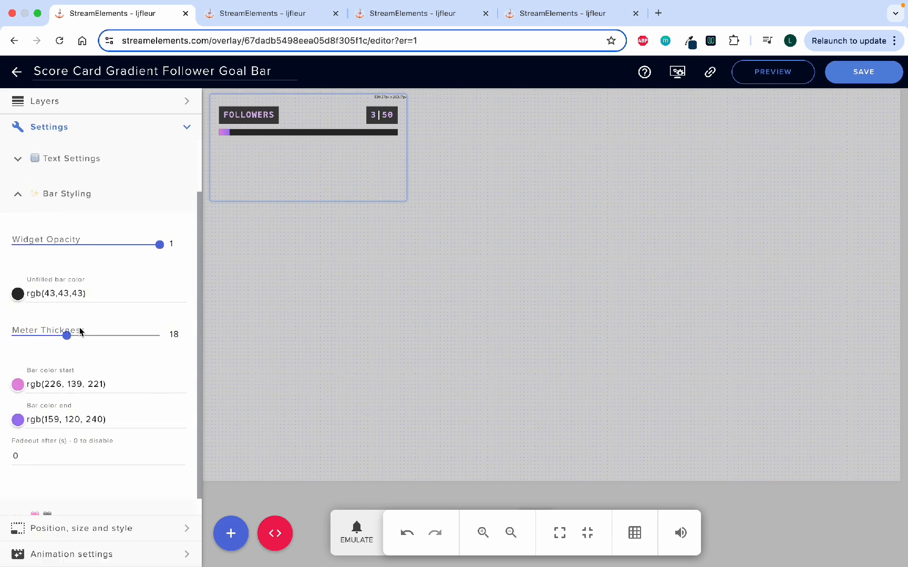
{"action": "scroll", "coordinate": [80, 331], "scroll_direction": "down", "scroll_amount": 1}
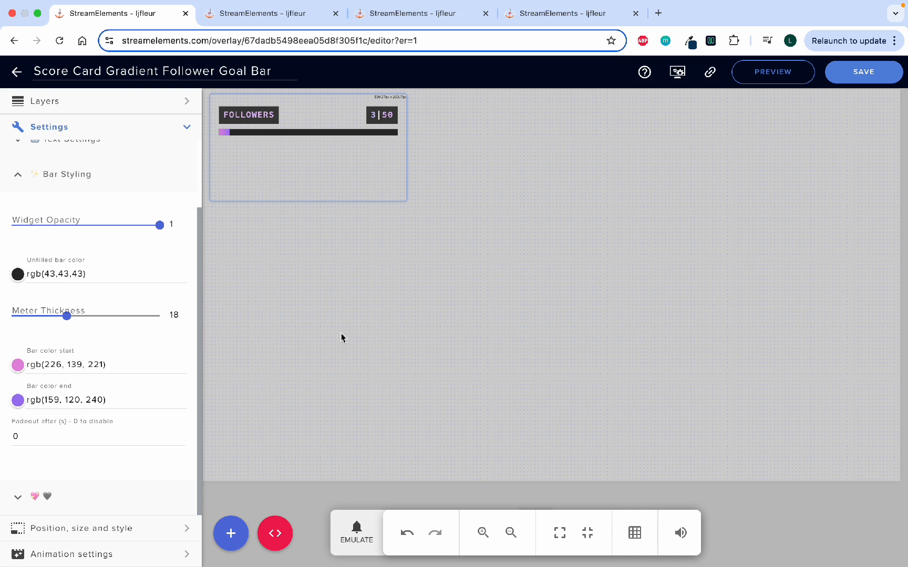
Emulate a follower event to test the follower goal bar.
{"action": "left_click", "coordinate": [360, 540]}
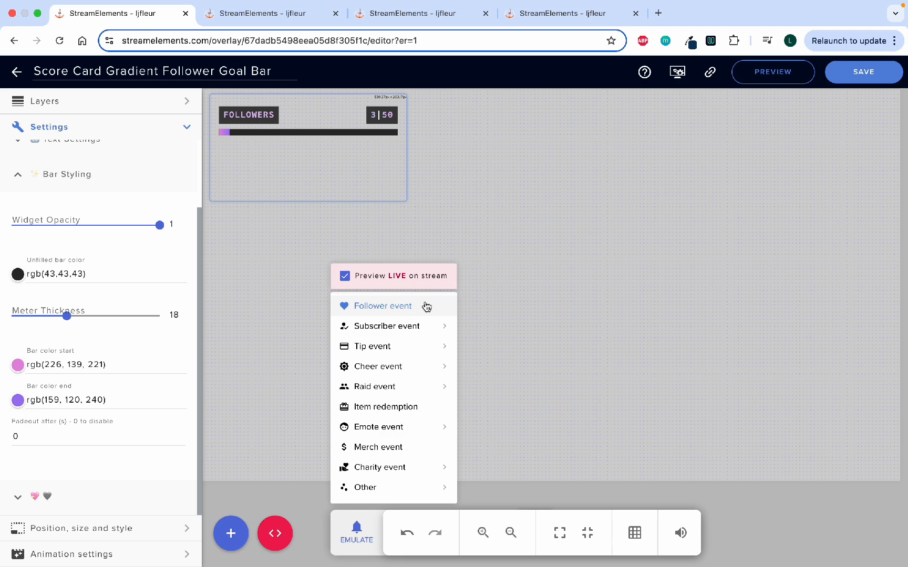
{"action": "left_click", "coordinate": [426, 307]}
View the cheers goal bar overlay and examine the subscription goal bar's goal settings, including the month and subscriber point options.
{"action": "left_click", "coordinate": [236, 15]}
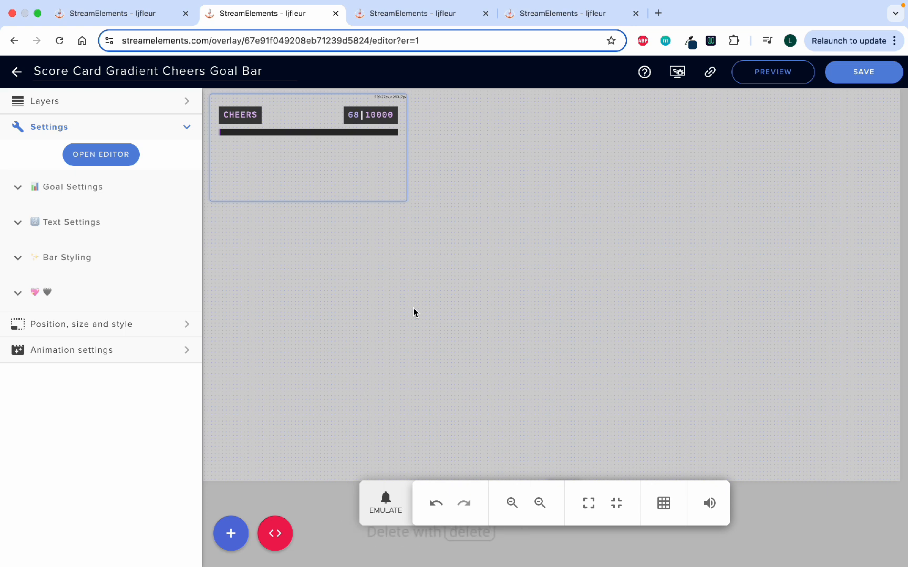
{"action": "left_click", "coordinate": [424, 12]}
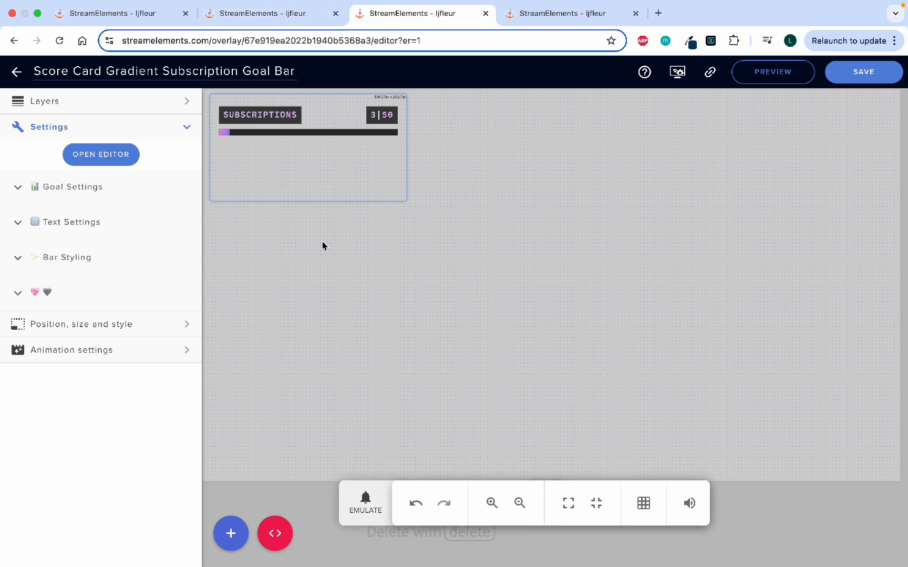
{"action": "left_click", "coordinate": [18, 188]}
{"action": "scroll", "coordinate": [81, 284], "scroll_direction": "down", "scroll_amount": 4}
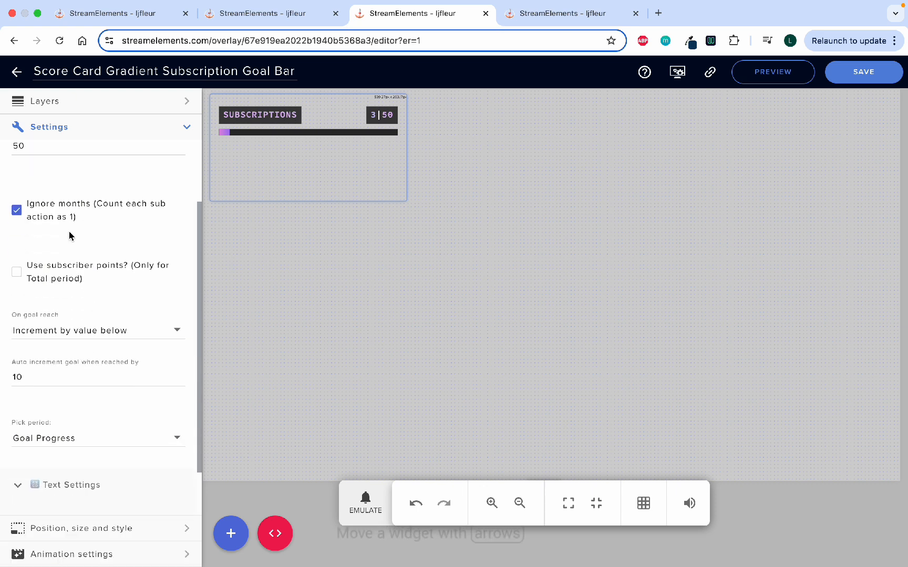
{"action": "scroll", "coordinate": [70, 218], "scroll_direction": "up", "scroll_amount": 1}
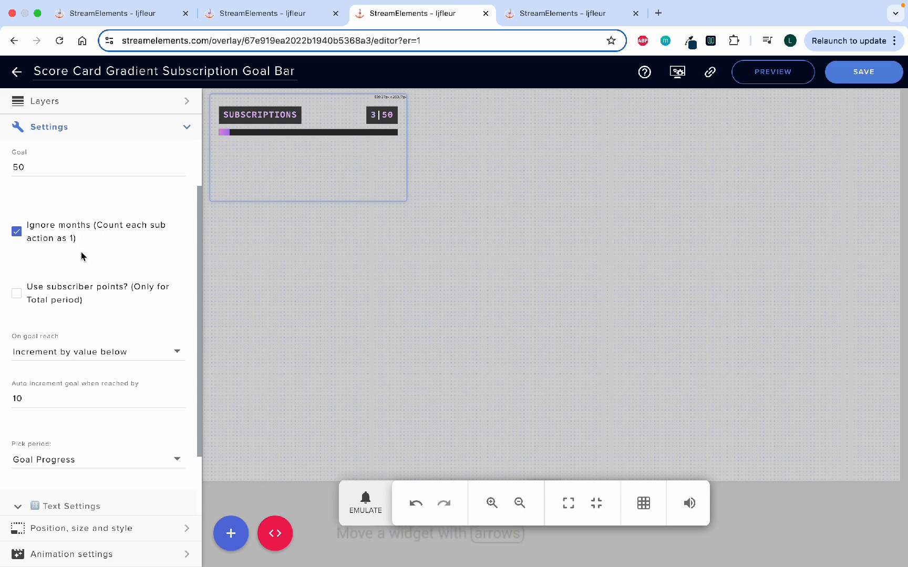
{"action": "scroll", "coordinate": [82, 257], "scroll_direction": "up", "scroll_amount": 2}
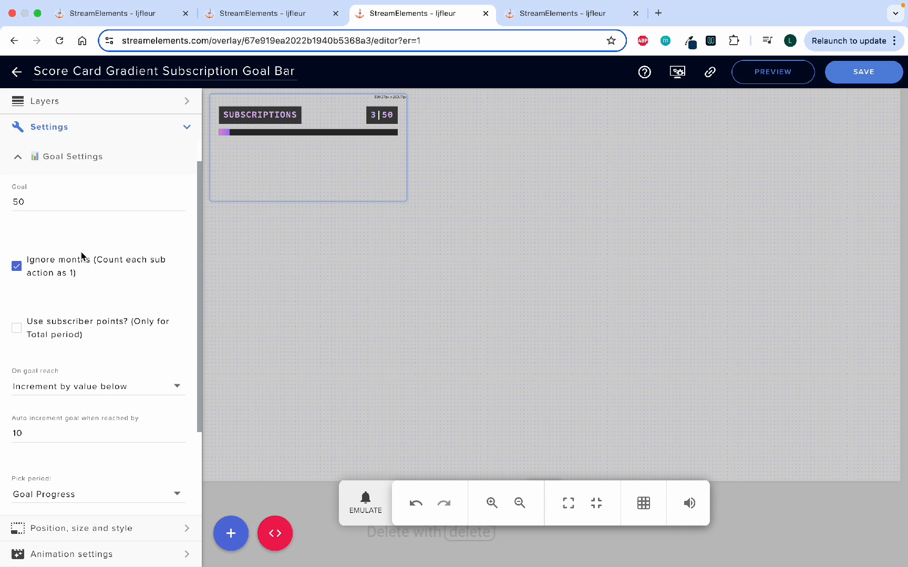
{"action": "scroll", "coordinate": [81, 320], "scroll_direction": "down", "scroll_amount": 1}
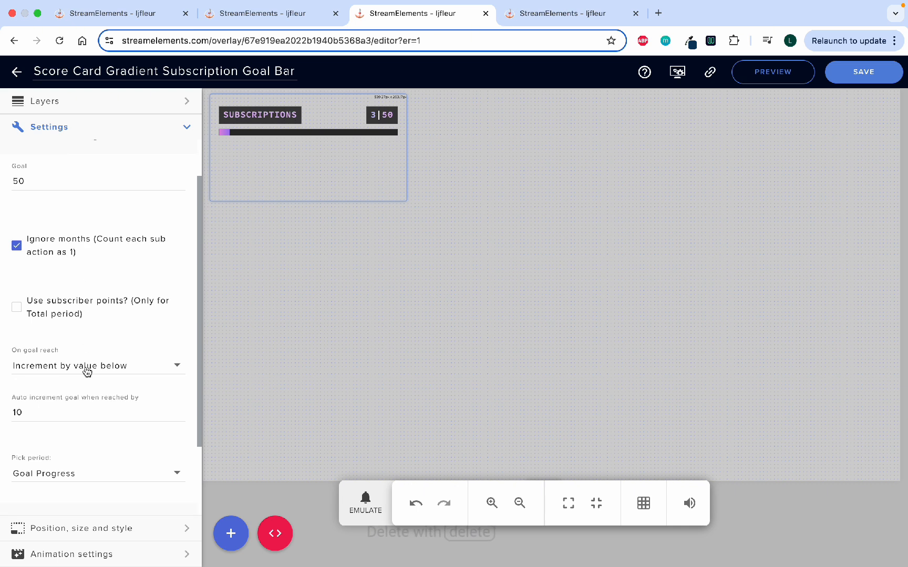
{"action": "scroll", "coordinate": [87, 371], "scroll_direction": "down", "scroll_amount": 1}
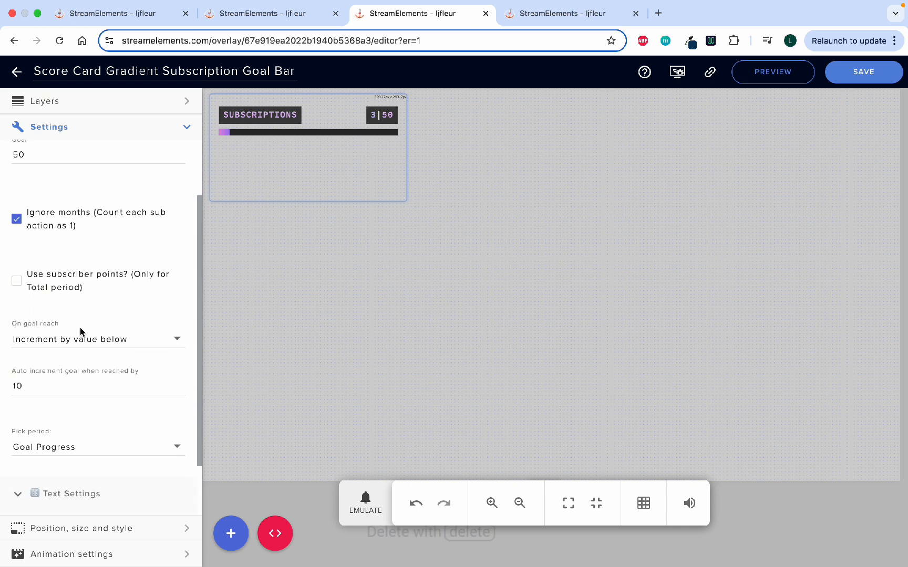
{"action": "scroll", "coordinate": [78, 315], "scroll_direction": "down", "scroll_amount": 1}
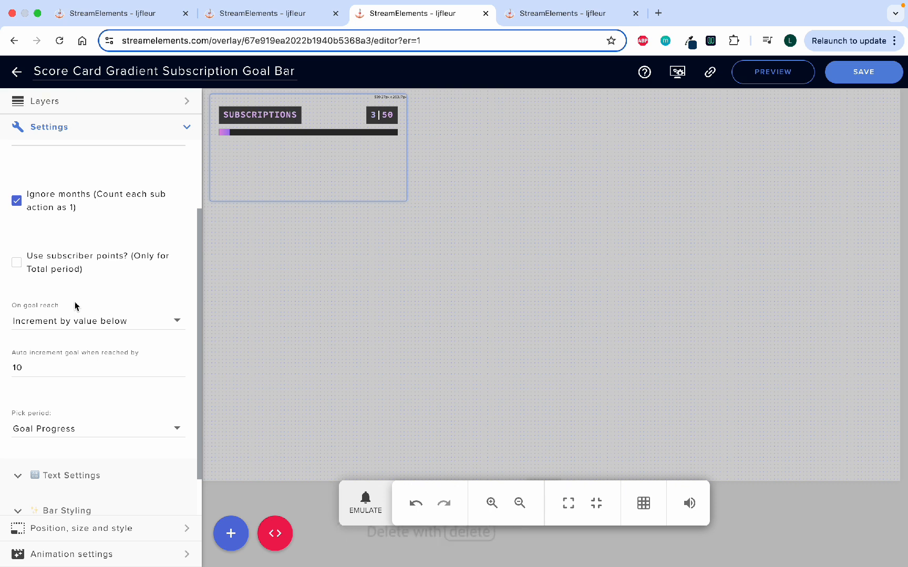
{"action": "scroll", "coordinate": [75, 306], "scroll_direction": "down", "scroll_amount": 1}
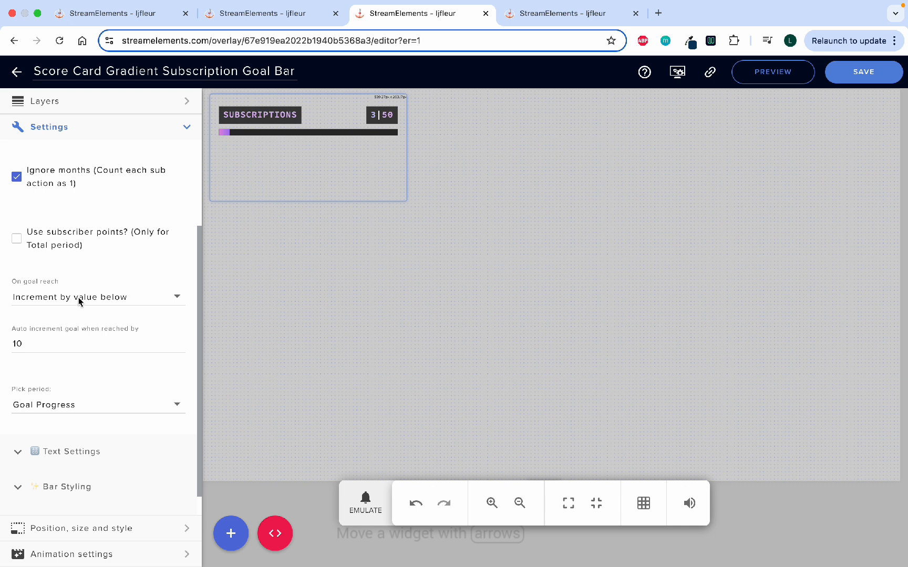
{"action": "scroll", "coordinate": [75, 271], "scroll_direction": "up", "scroll_amount": 3}
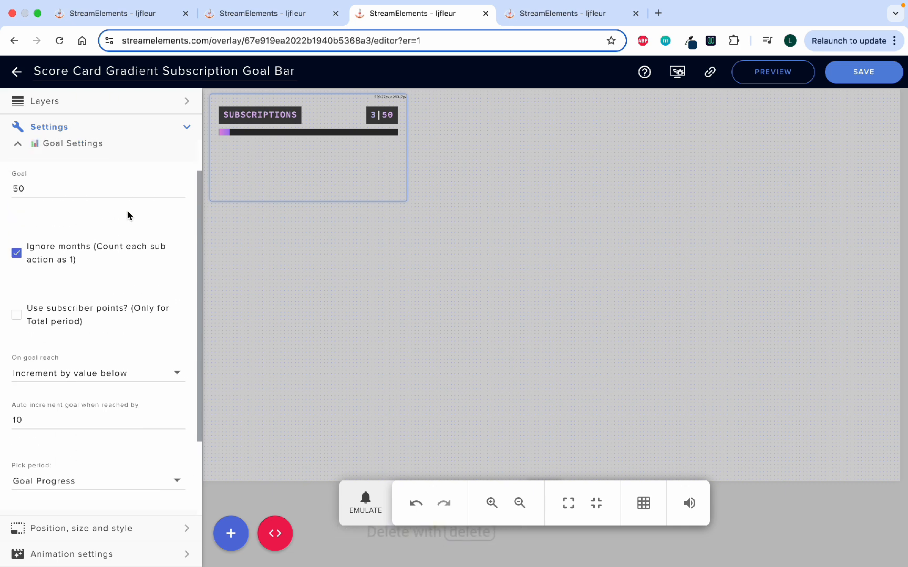
{"action": "scroll", "coordinate": [128, 213], "scroll_direction": "up", "scroll_amount": 2}
Examine the tips goal bar's goal settings, including display locale, currency code and the override currency choices.
{"action": "left_click", "coordinate": [560, 18]}
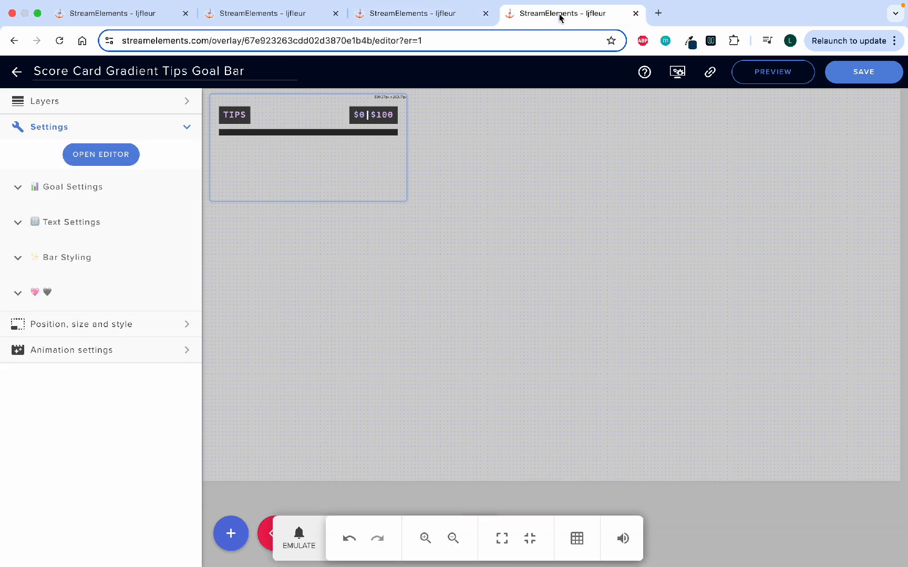
{"action": "left_click", "coordinate": [19, 187]}
{"action": "scroll", "coordinate": [77, 306], "scroll_direction": "down", "scroll_amount": 1}
{"action": "scroll", "coordinate": [76, 305], "scroll_direction": "down", "scroll_amount": 1}
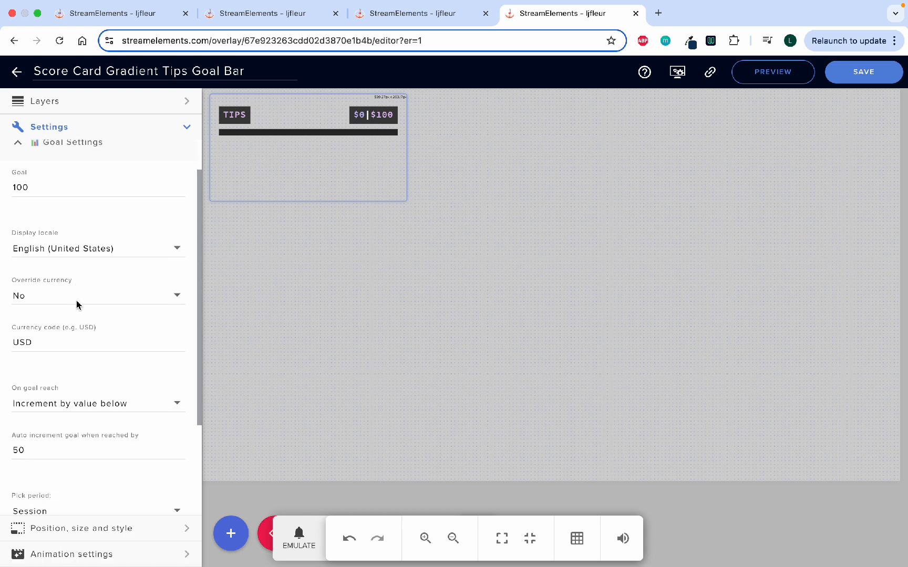
{"action": "scroll", "coordinate": [78, 305], "scroll_direction": "down", "scroll_amount": 1}
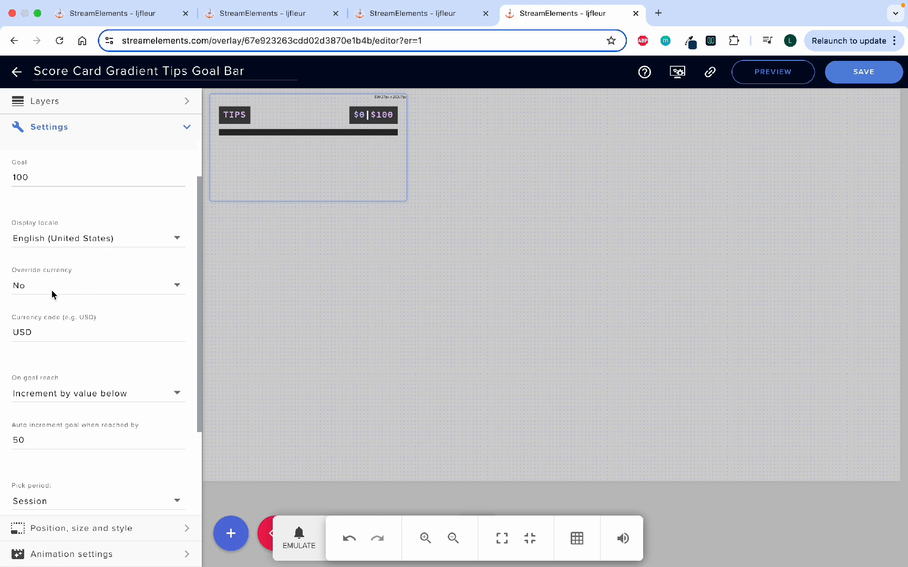
{"action": "scroll", "coordinate": [52, 292], "scroll_direction": "down", "scroll_amount": 1}
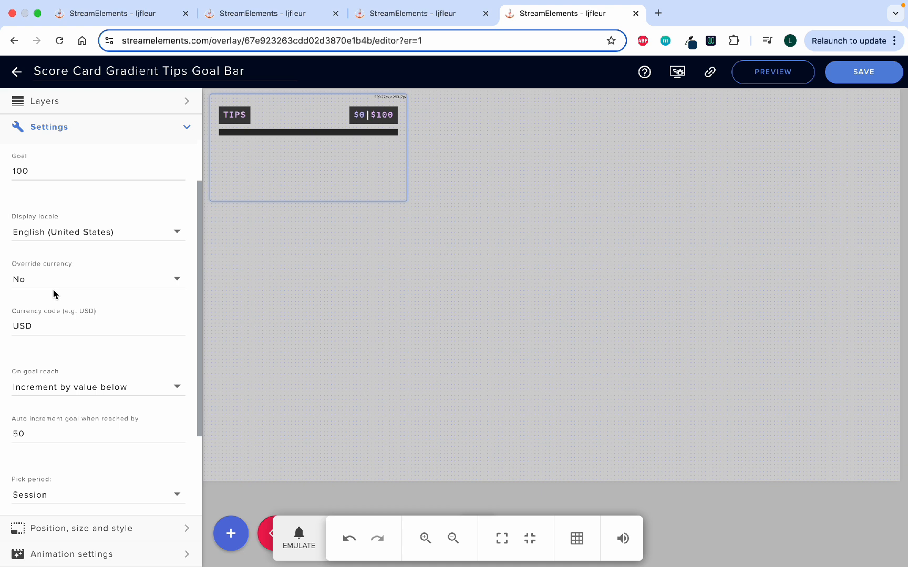
{"action": "scroll", "coordinate": [84, 289], "scroll_direction": "down", "scroll_amount": 2}
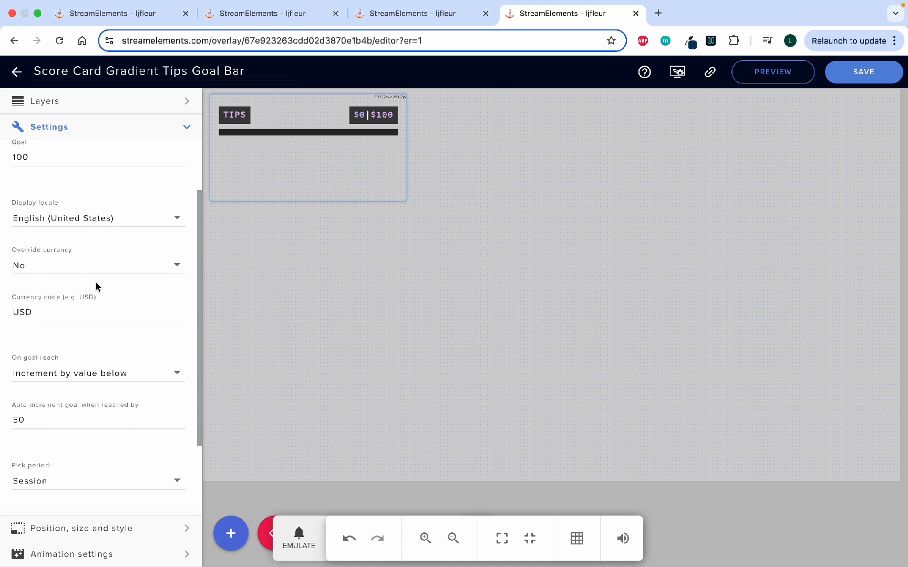
{"action": "scroll", "coordinate": [68, 289], "scroll_direction": "down", "scroll_amount": 5}
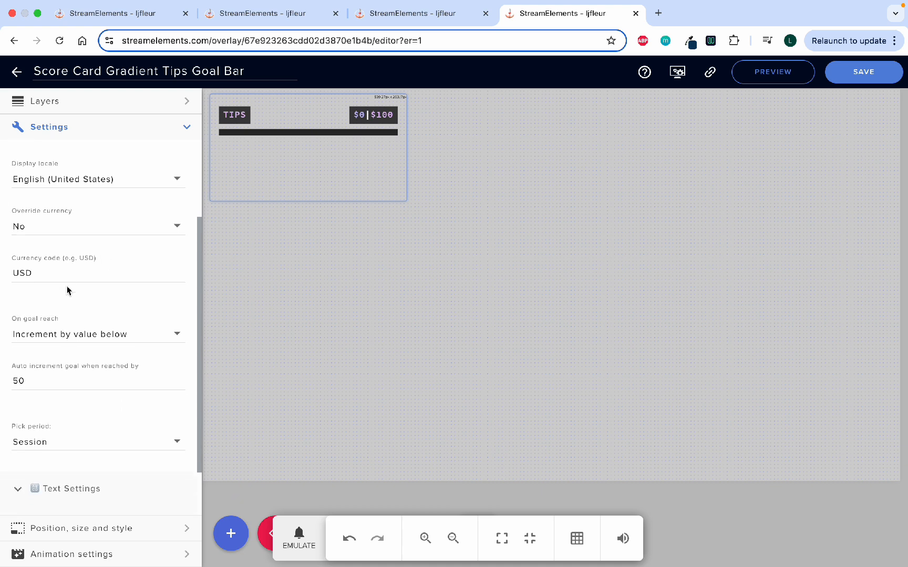
{"action": "left_click", "coordinate": [59, 231]}
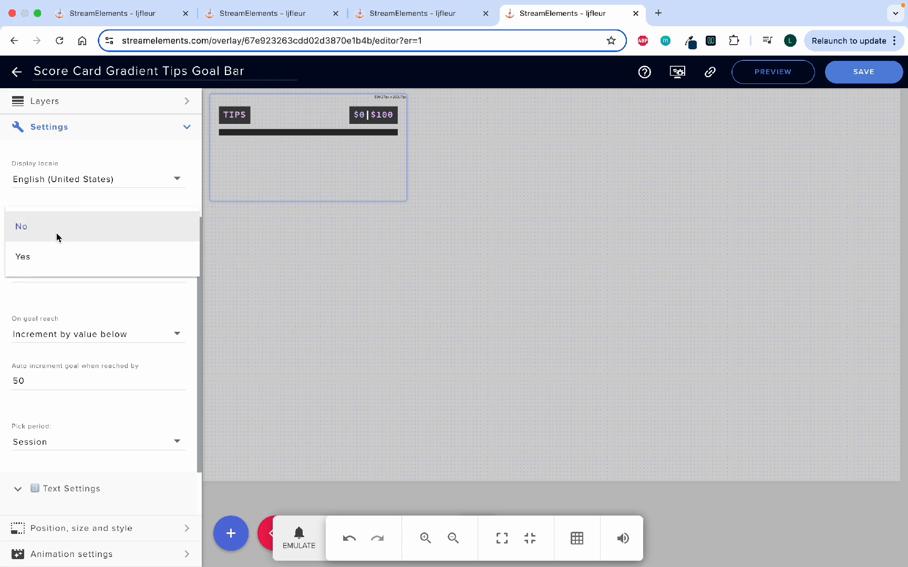
{"action": "left_click", "coordinate": [38, 295]}
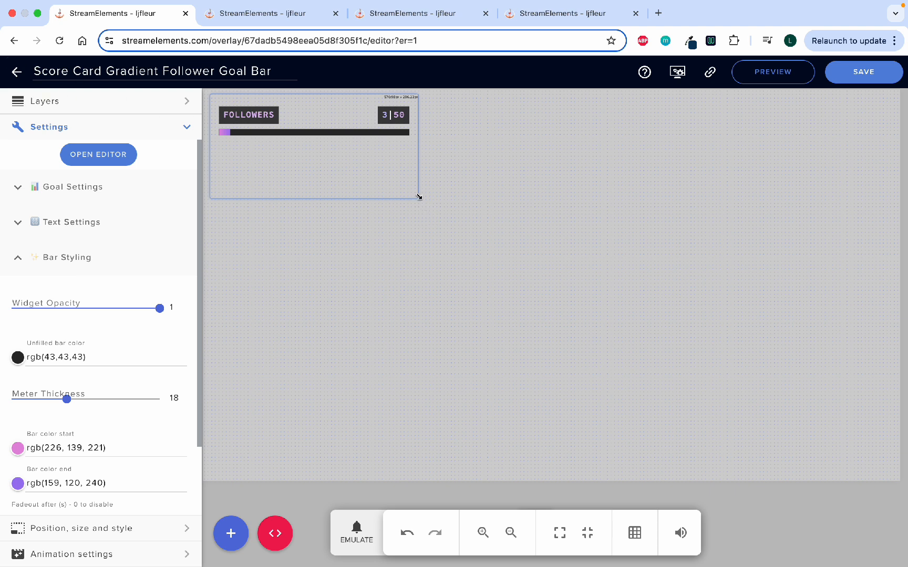
Enlarge the follower goal bar widget on the overlay canvas, mainly widening it.
{"action": "left_click_drag", "start_coordinate": [418, 197], "coordinate": [501, 203]}
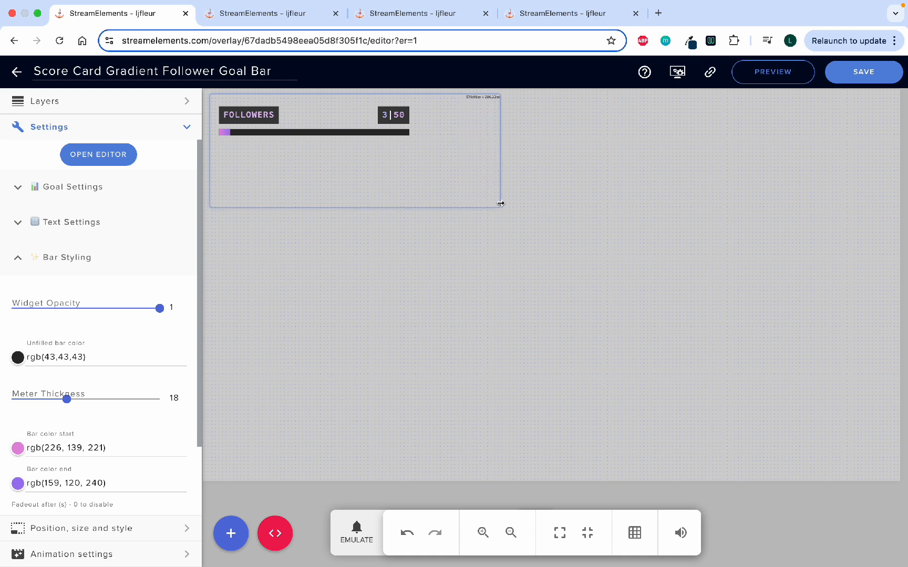